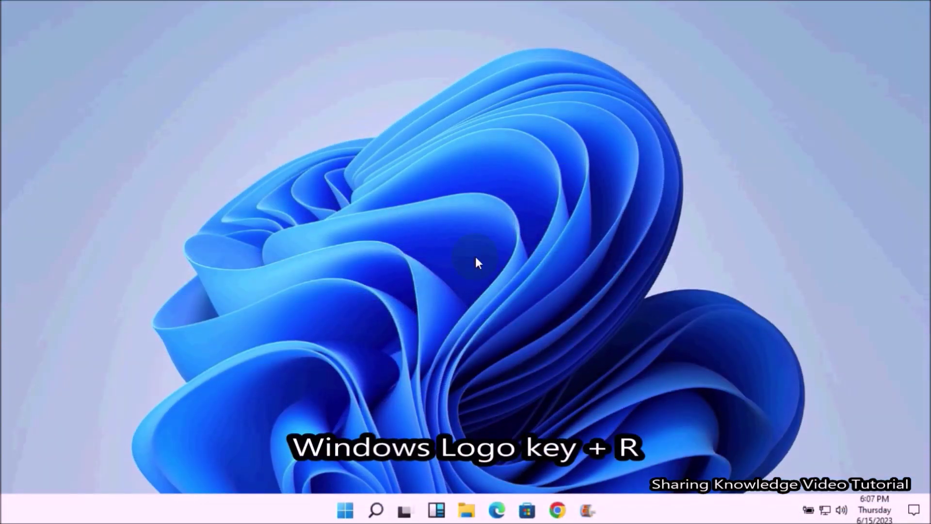
Step: Launch services.msc from the Run box and scroll the service list down to the W entries
key(super+r)
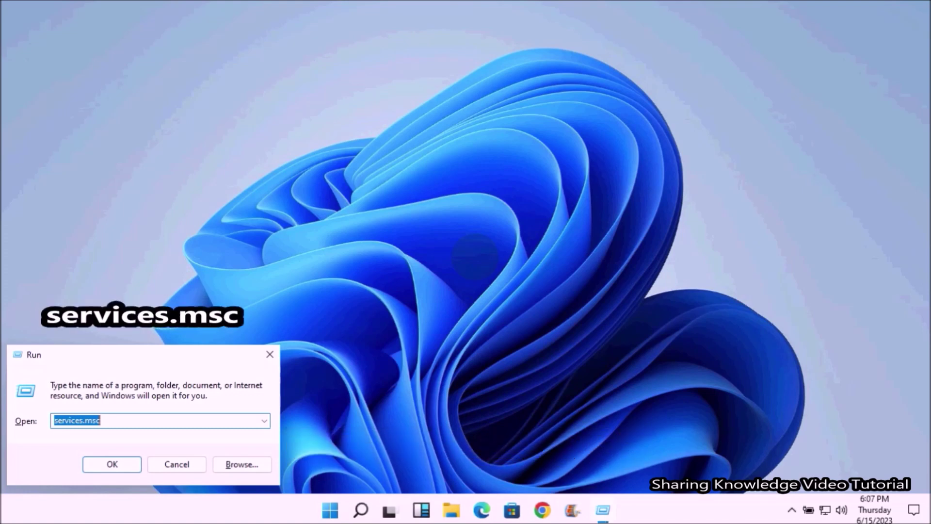
key(End)
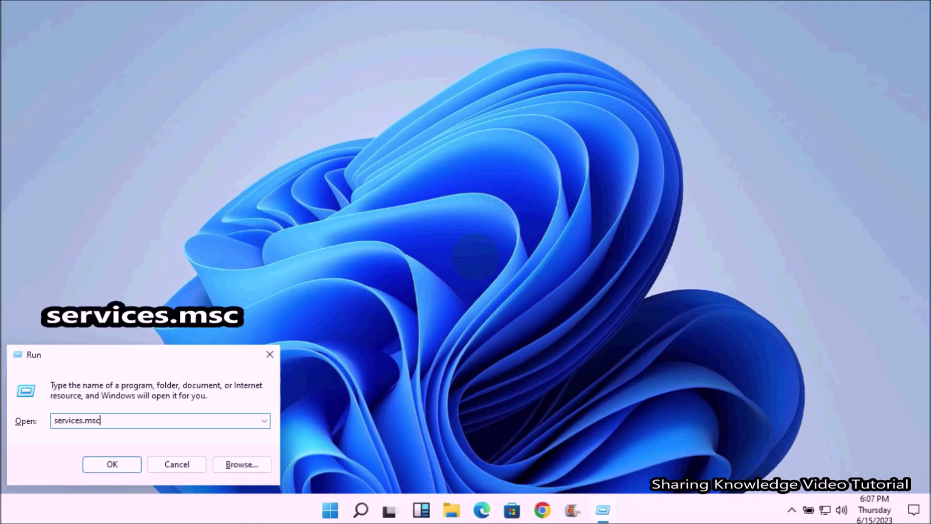
key(Return)
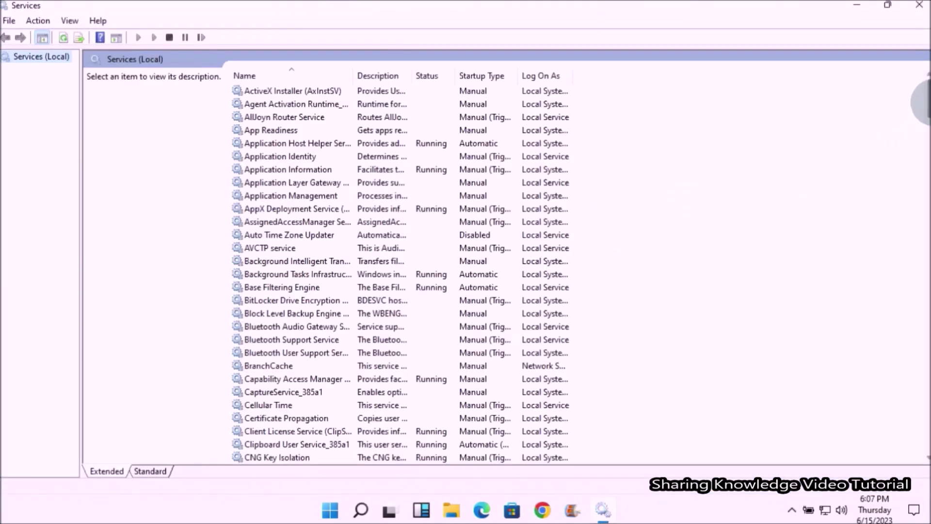
drag(923, 98, 924, 436)
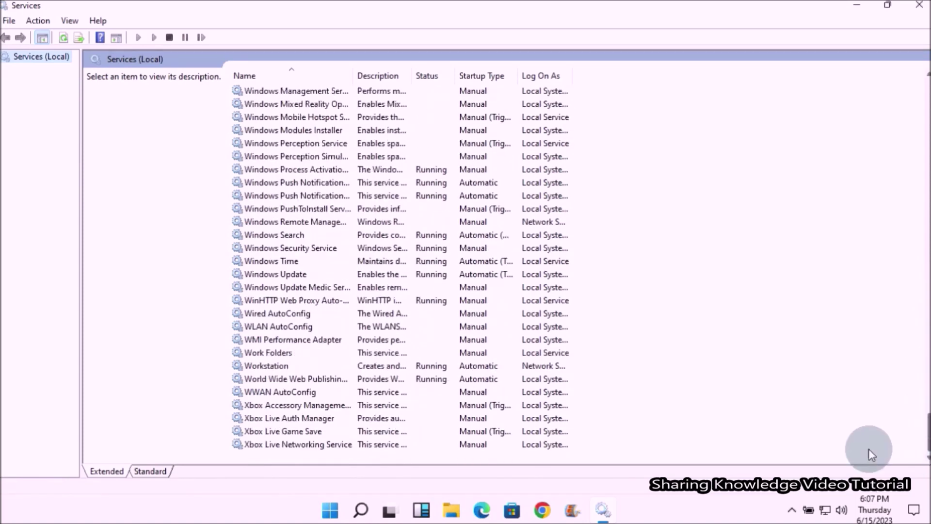
Step: Stop the Windows Update service, set its startup type to Manual, then start it again
double_click(278, 273)
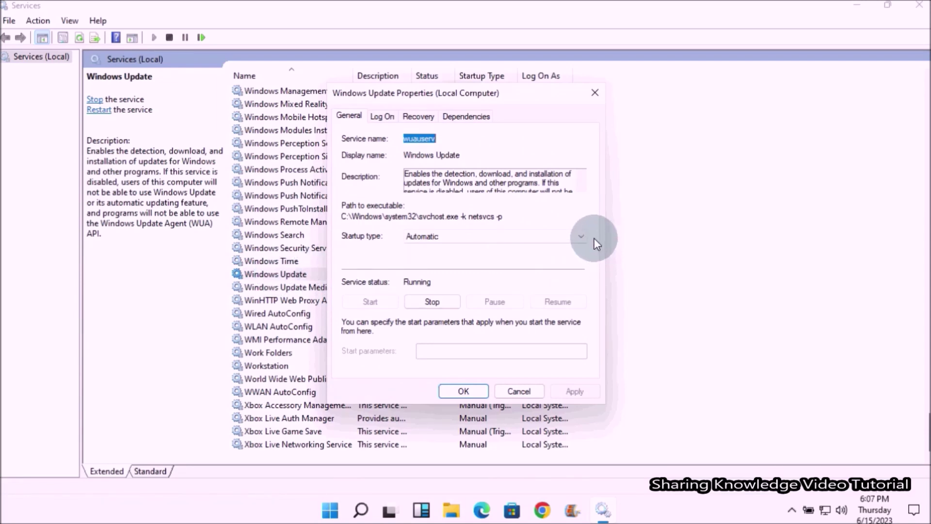
click(425, 297)
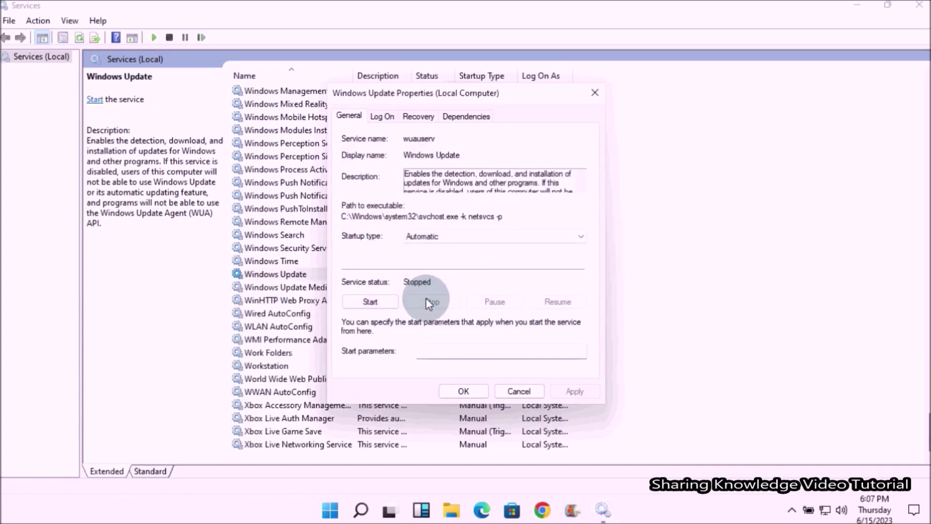
click(580, 235)
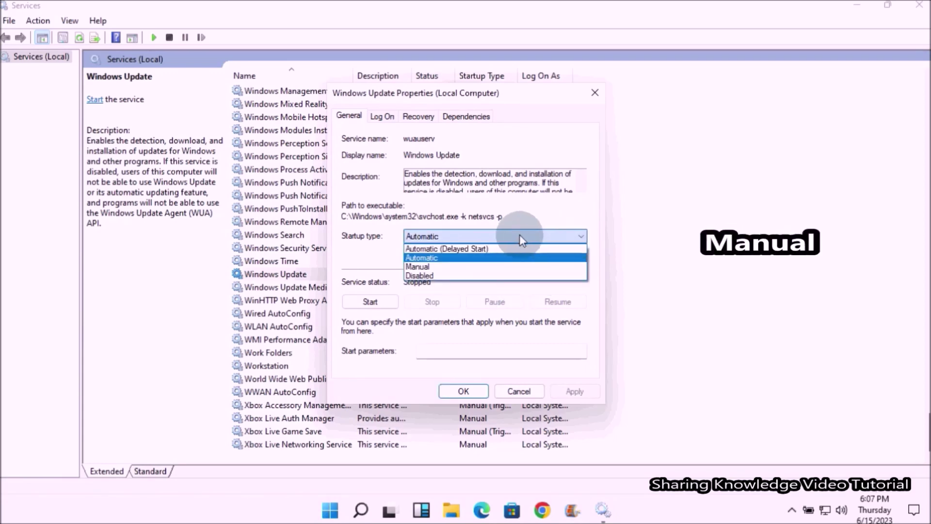
click(426, 266)
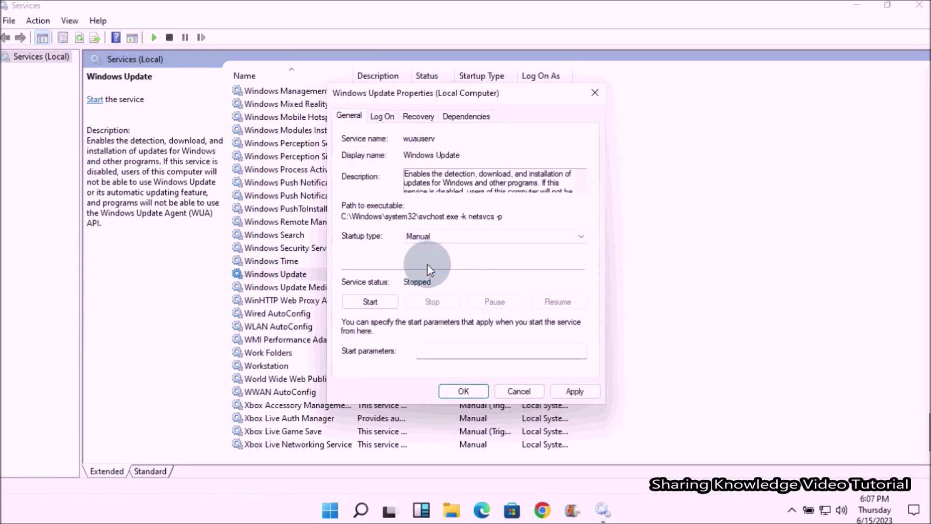
click(573, 389)
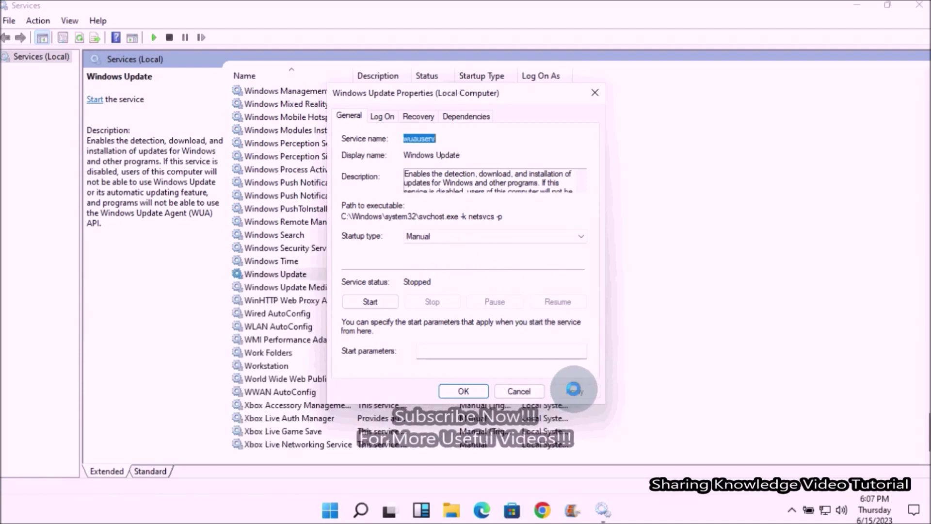
click(373, 302)
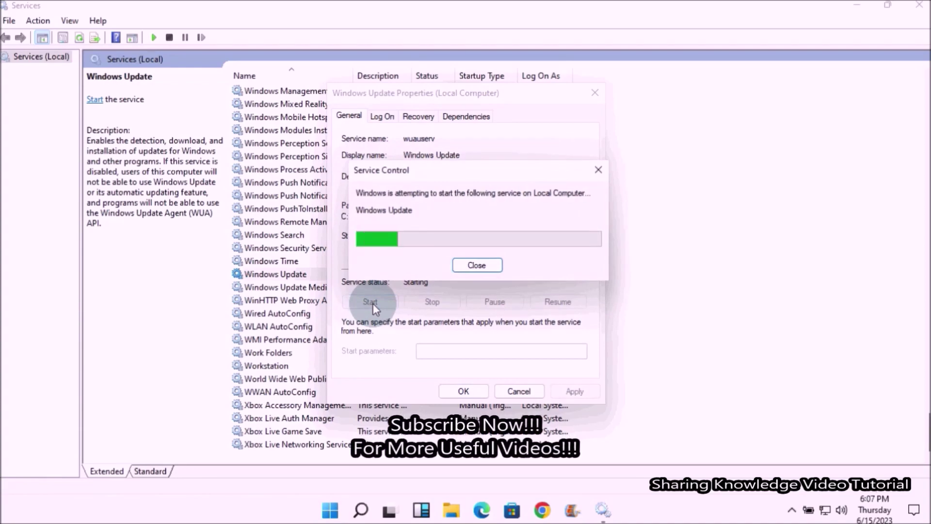
click(467, 391)
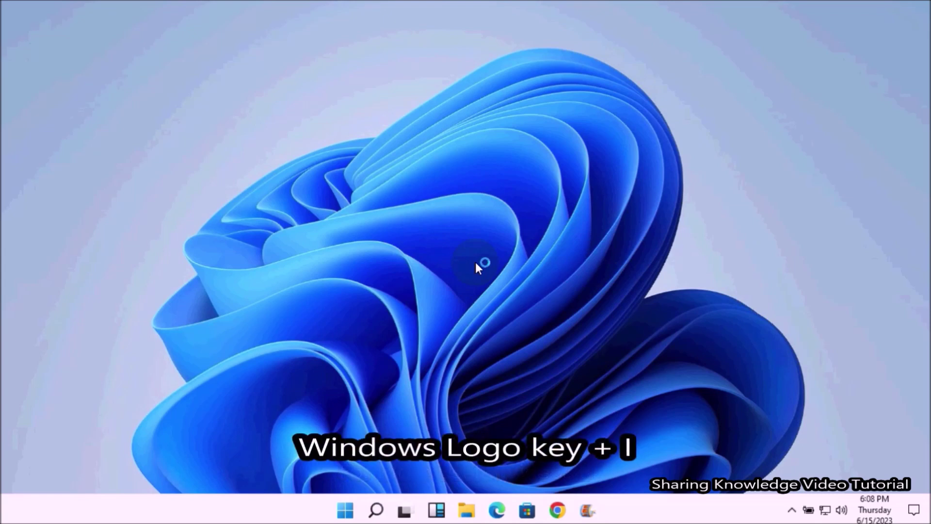
Step: Check for updates on the Windows Update page of Settings
key(super+i)
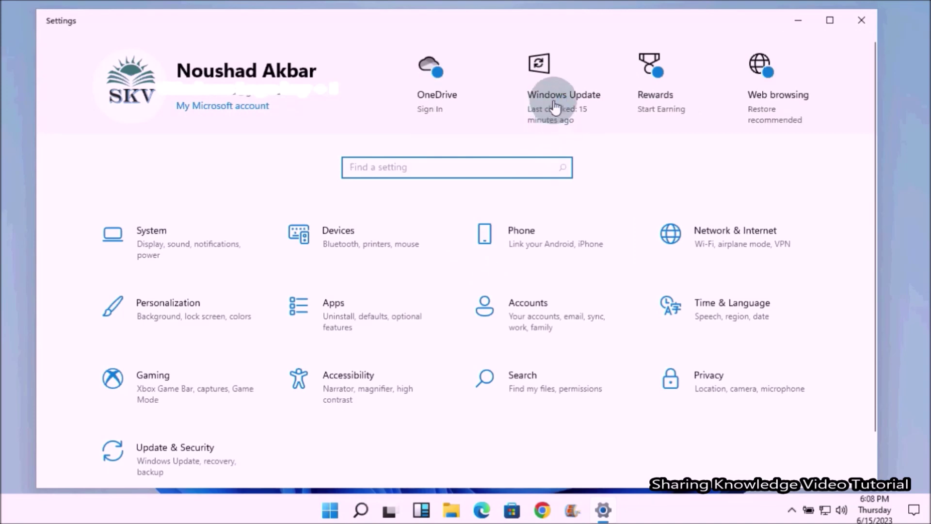
click(553, 111)
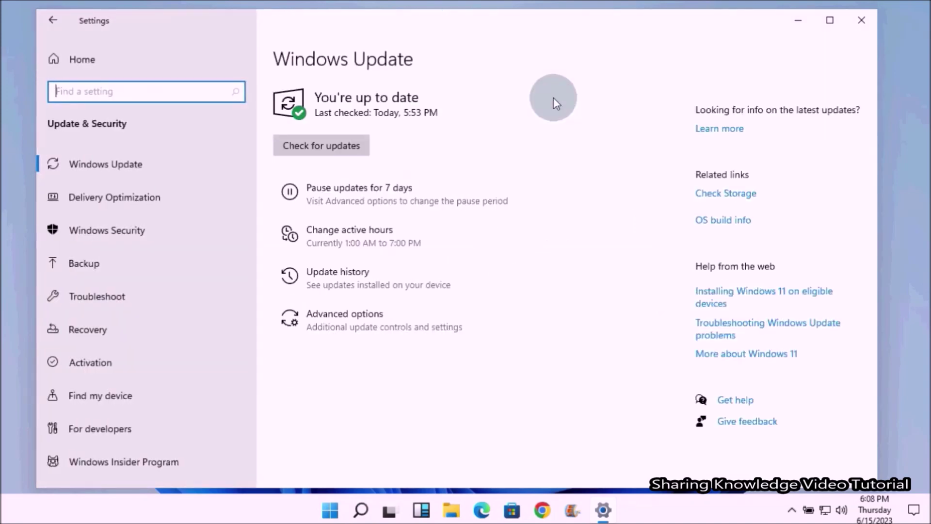
click(319, 148)
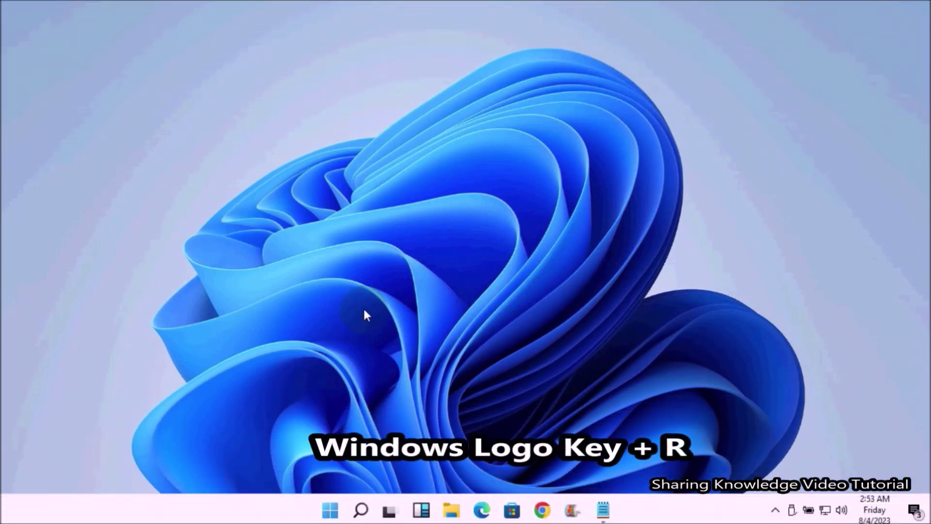
Step: Launch Registry Editor by running regedit from the Run box
key(super+r)
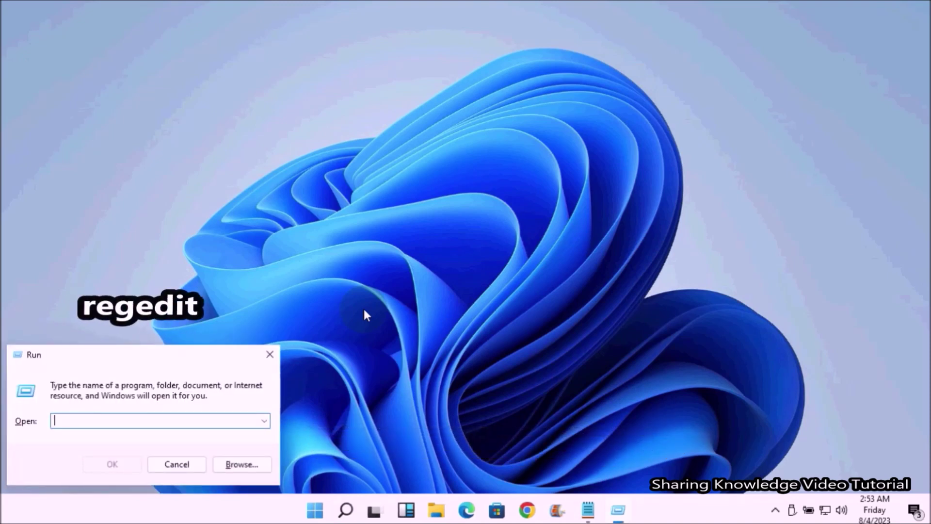
text(regedit)
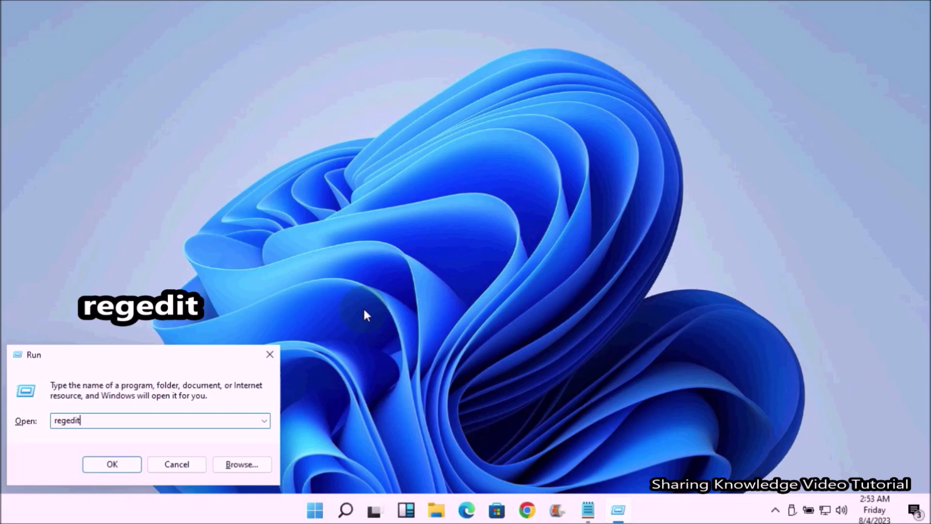
key(Return)
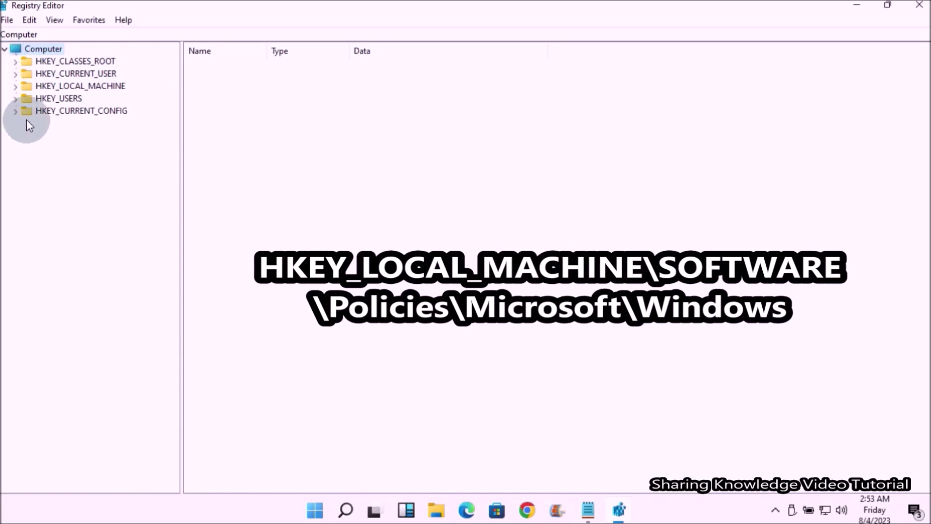
Step: Navigate to HKEY_LOCAL_MACHINE\SOFTWARE\Policies\Microsoft and select the Windows key
click(15, 87)
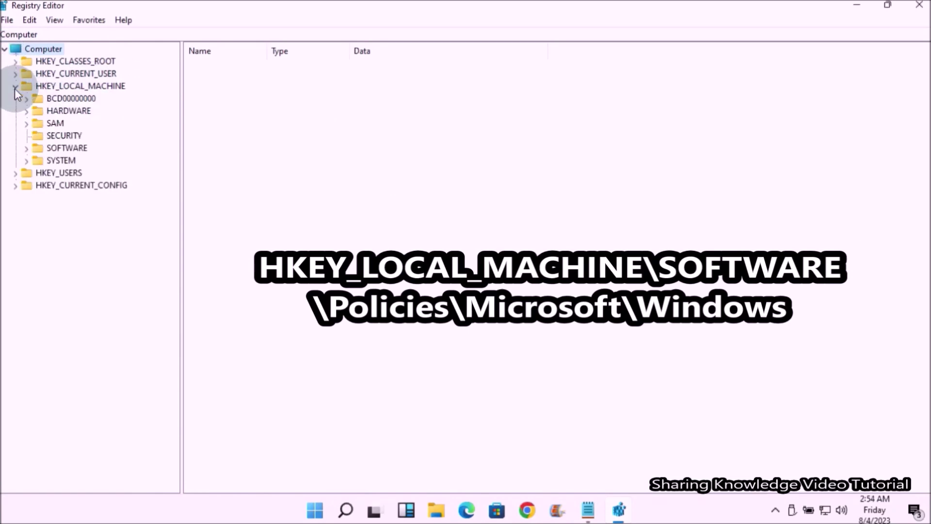
click(26, 148)
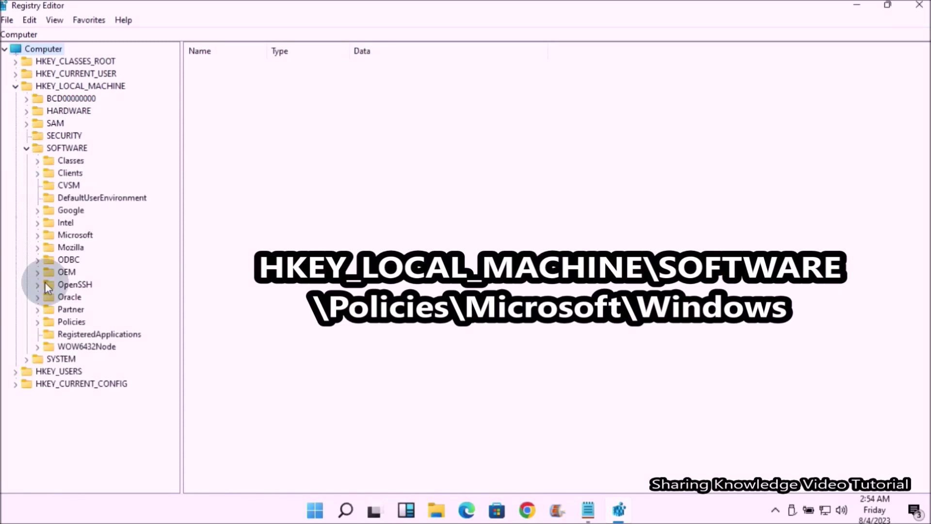
click(38, 323)
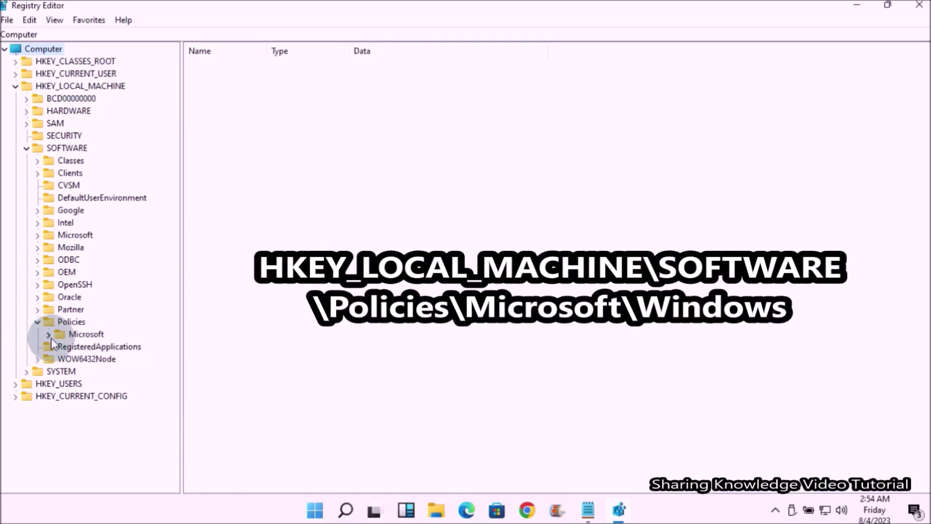
click(48, 335)
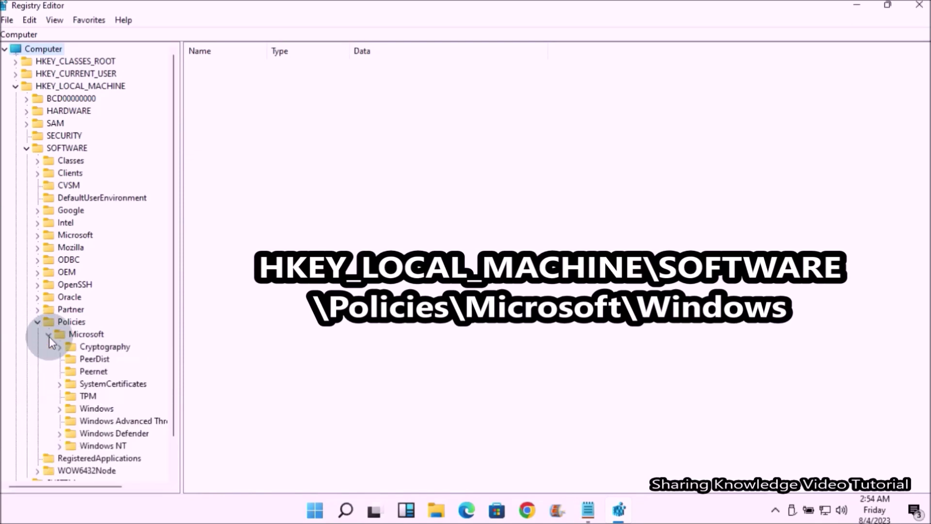
drag(175, 259, 177, 309)
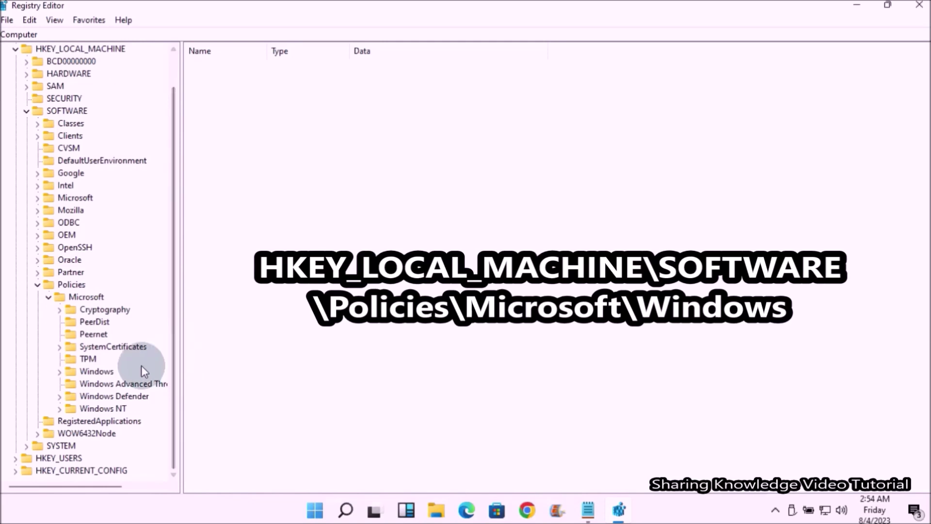
click(90, 371)
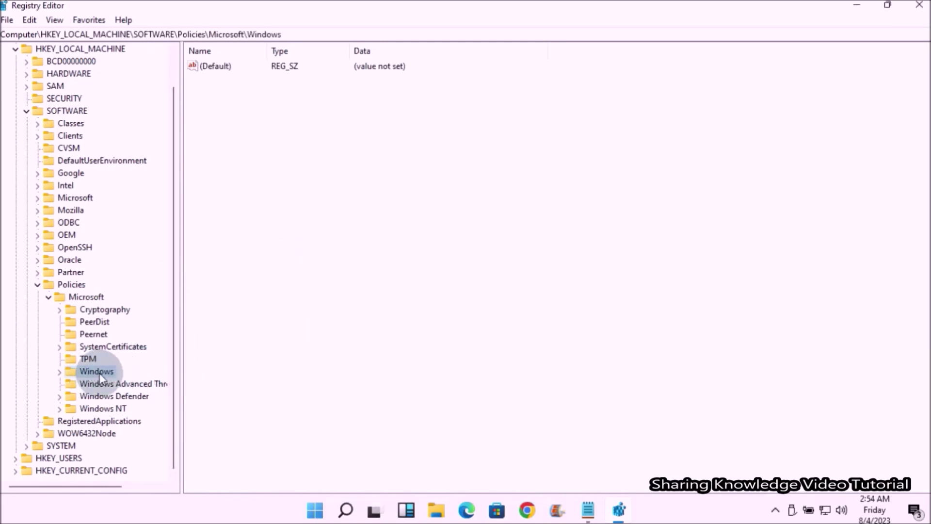
Step: Create a new key named WindowsUpdate under the Windows key
right_click(97, 373)
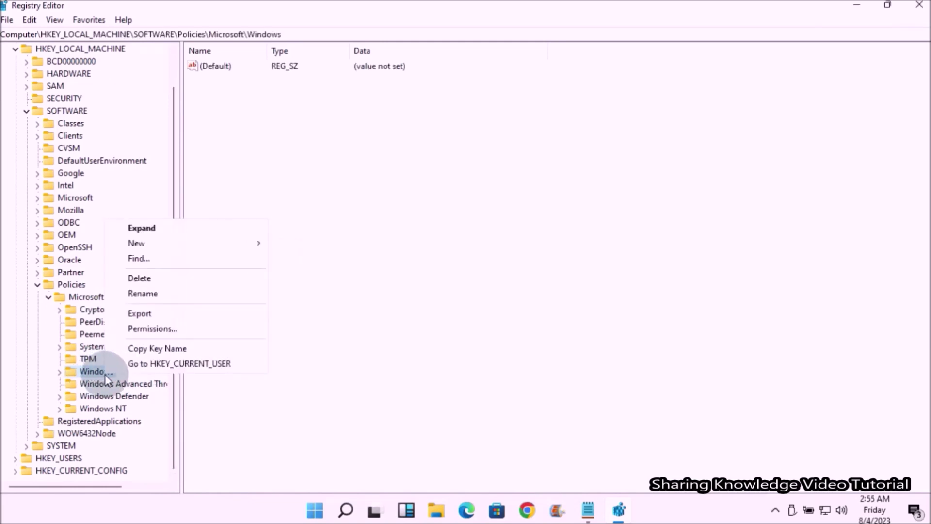
mouse_move(245, 242)
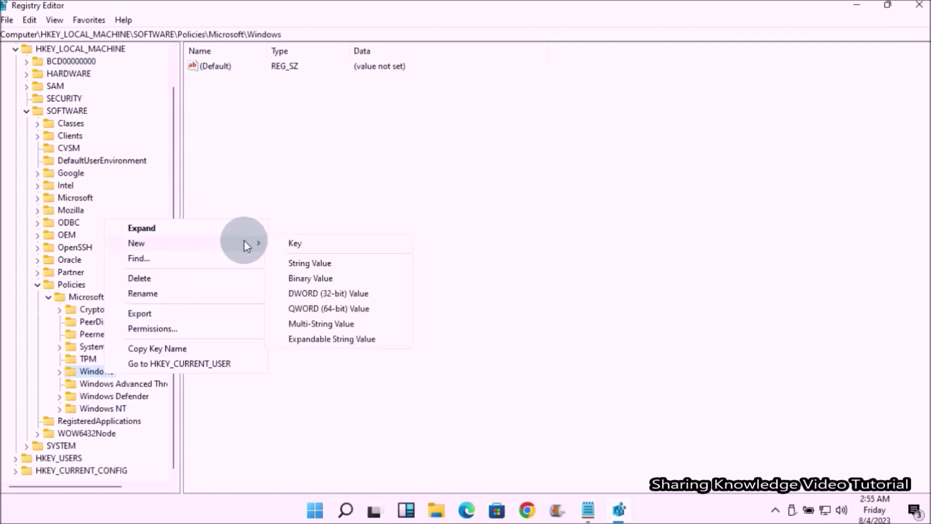
click(299, 243)
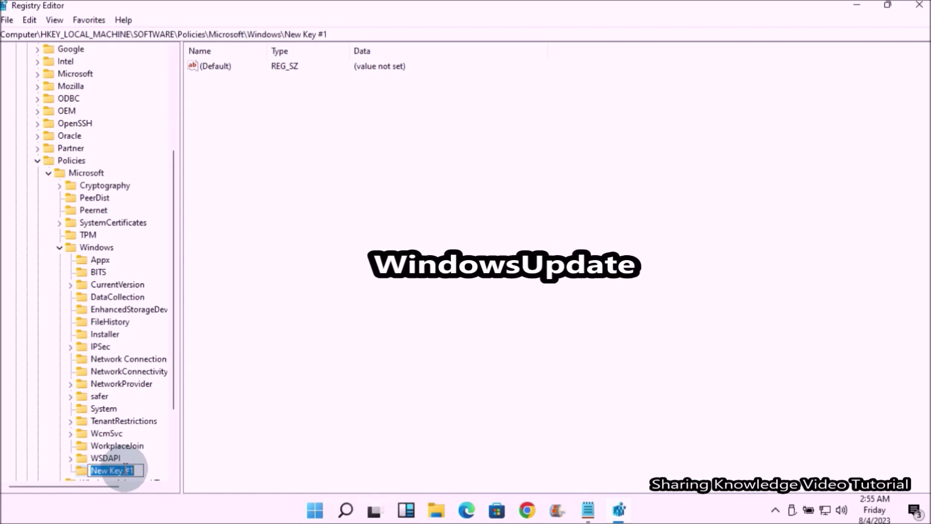
text(WindowsUpdate)
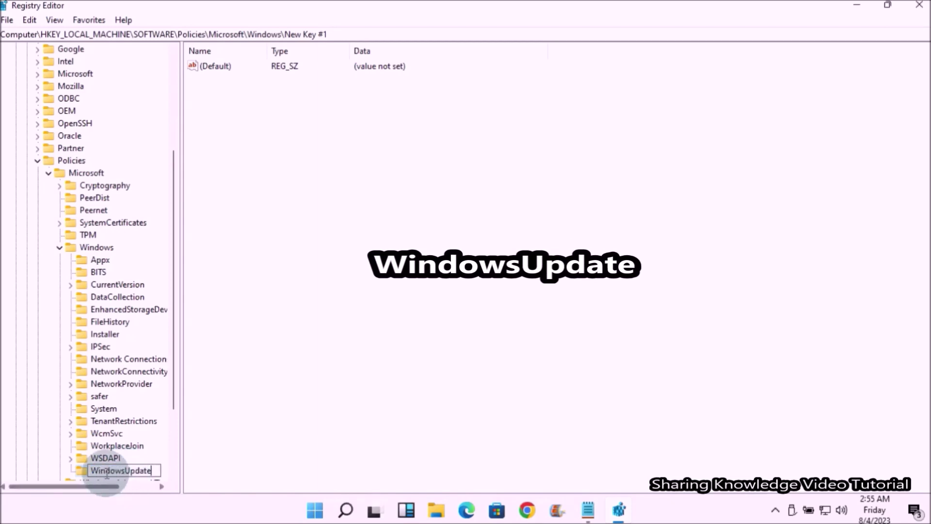
key(Return)
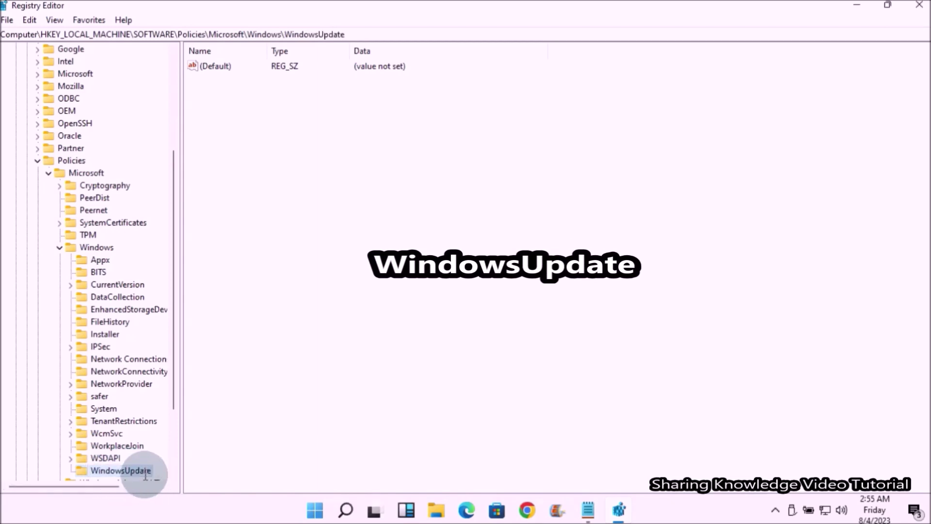
Step: Create a new subkey named AU under WindowsUpdate
scroll(165, 425, down, 3)
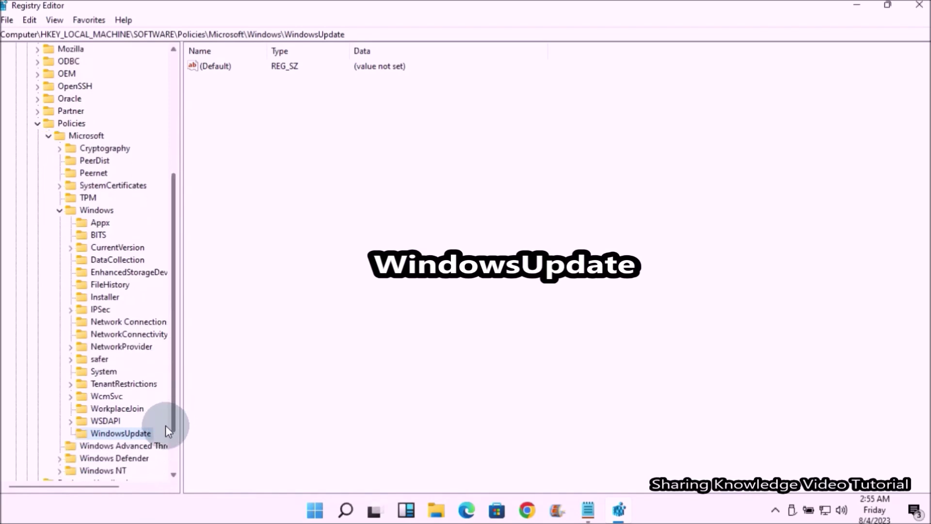
scroll(147, 476, up, 3)
drag(173, 395, 179, 476)
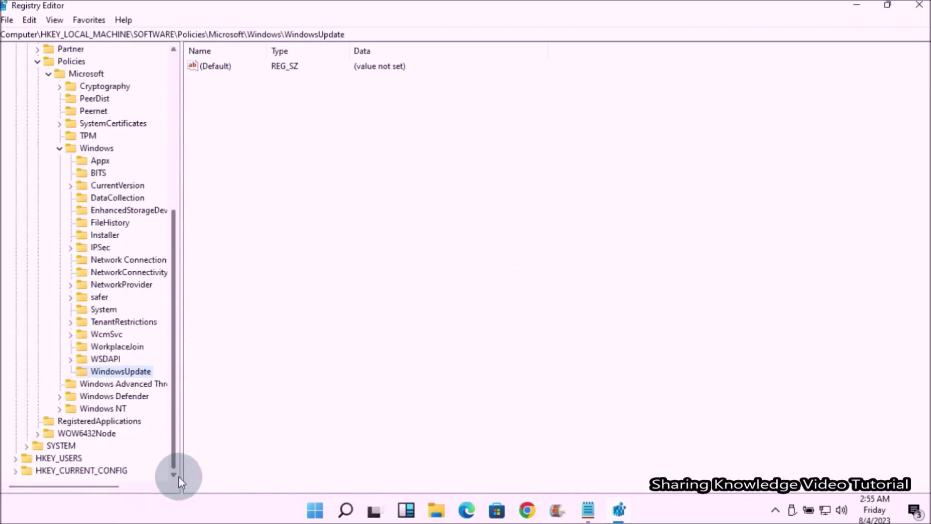
right_click(113, 371)
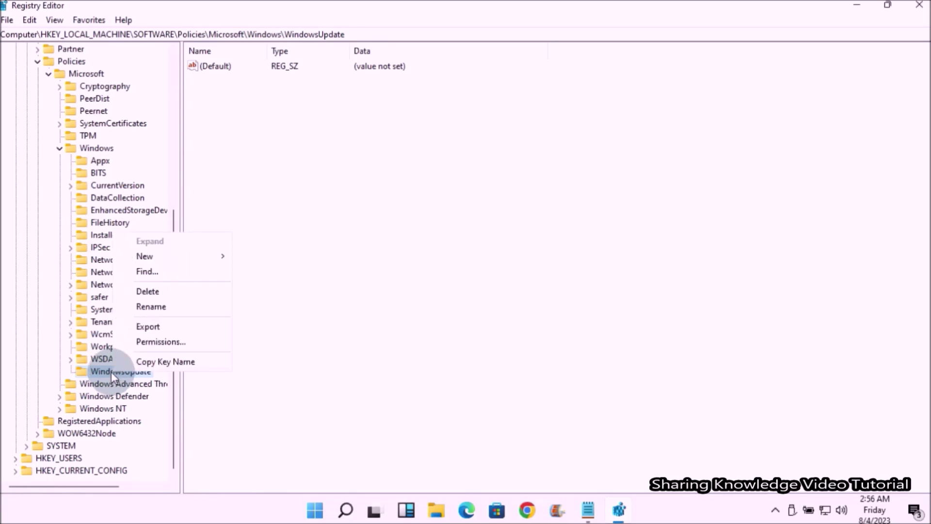
mouse_move(223, 253)
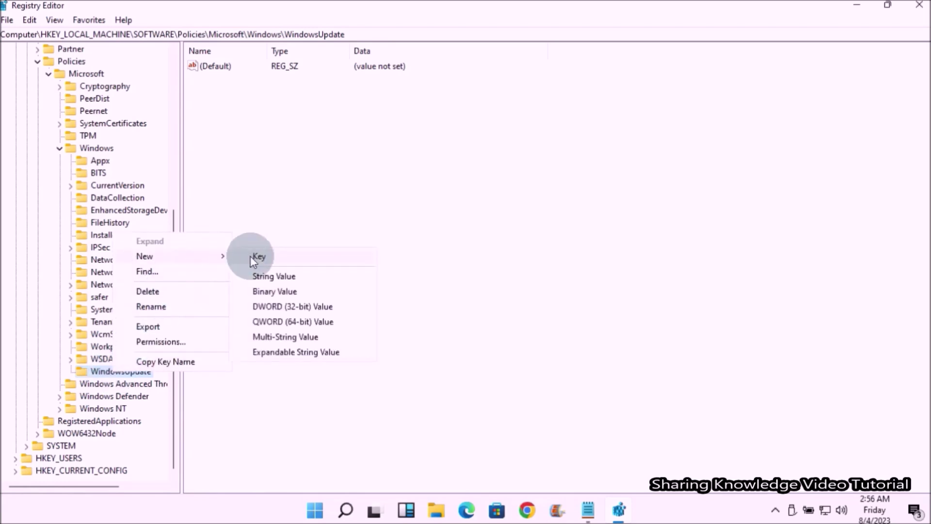
click(266, 257)
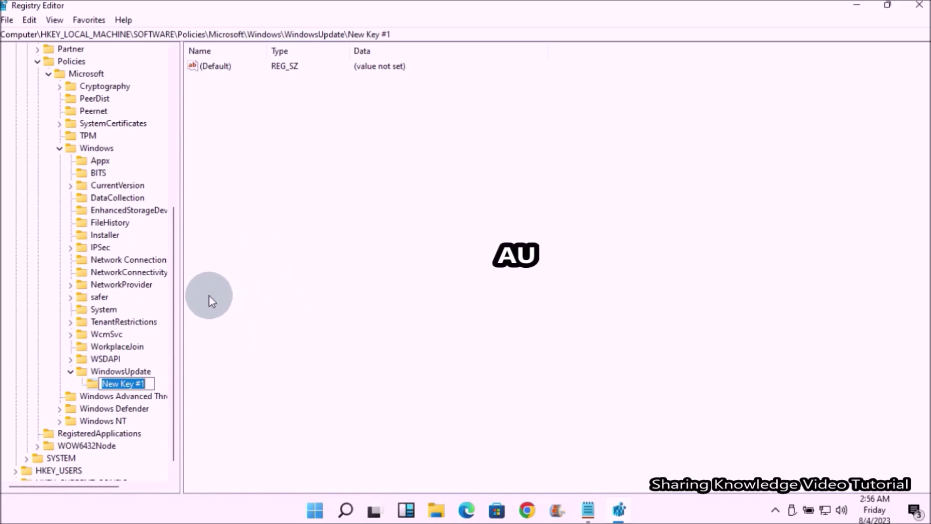
text(AU)
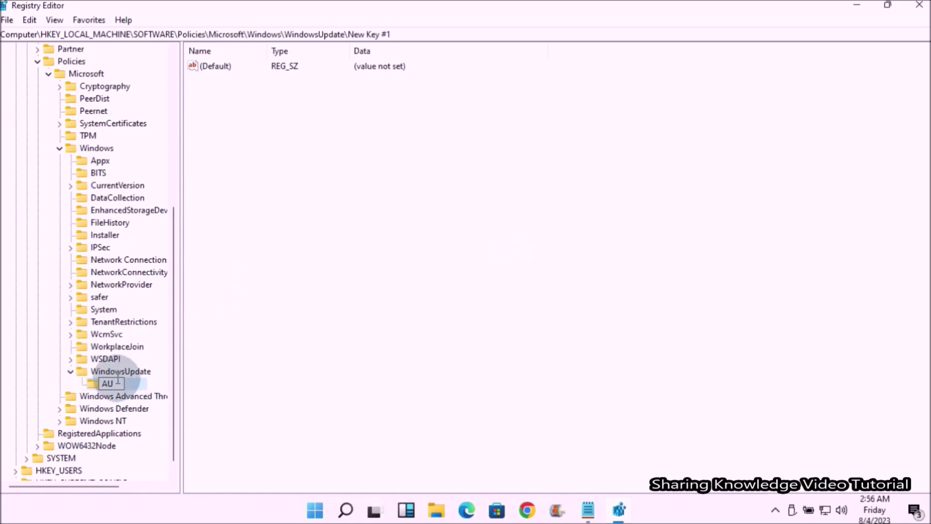
key(Return)
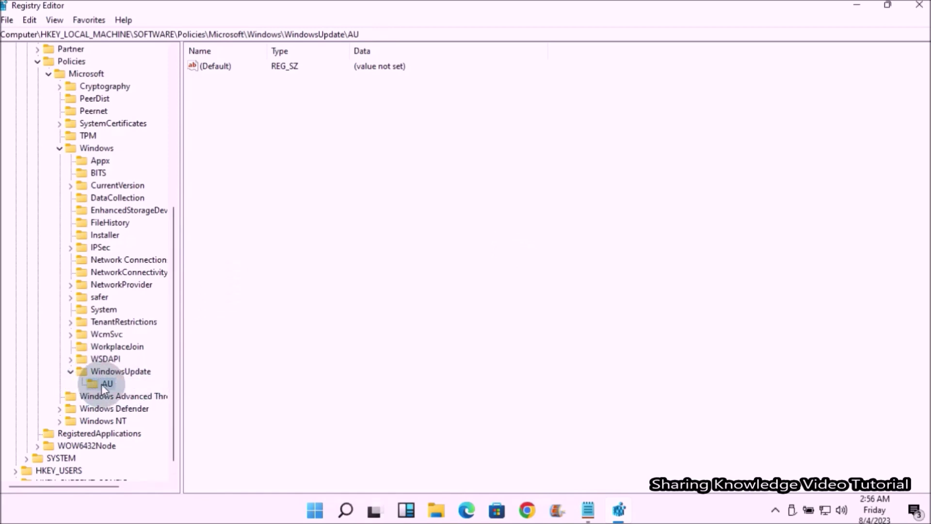
Step: Add a DWORD (32-bit) value named AUOptions to the AU key with data 2
right_click(242, 107)
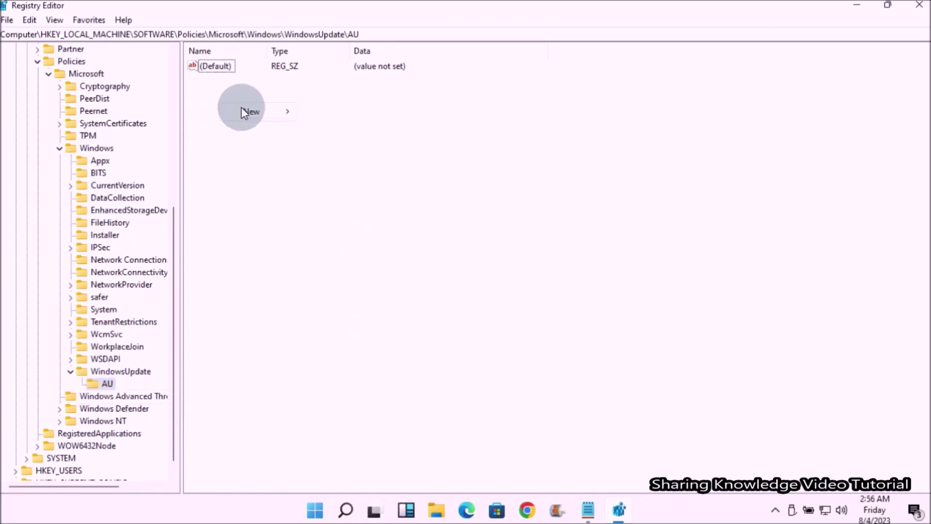
mouse_move(280, 112)
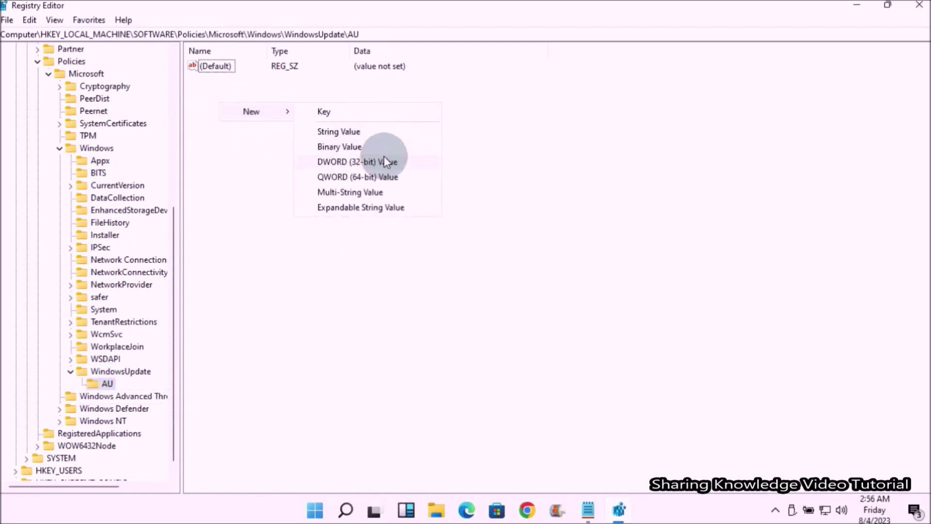
click(357, 161)
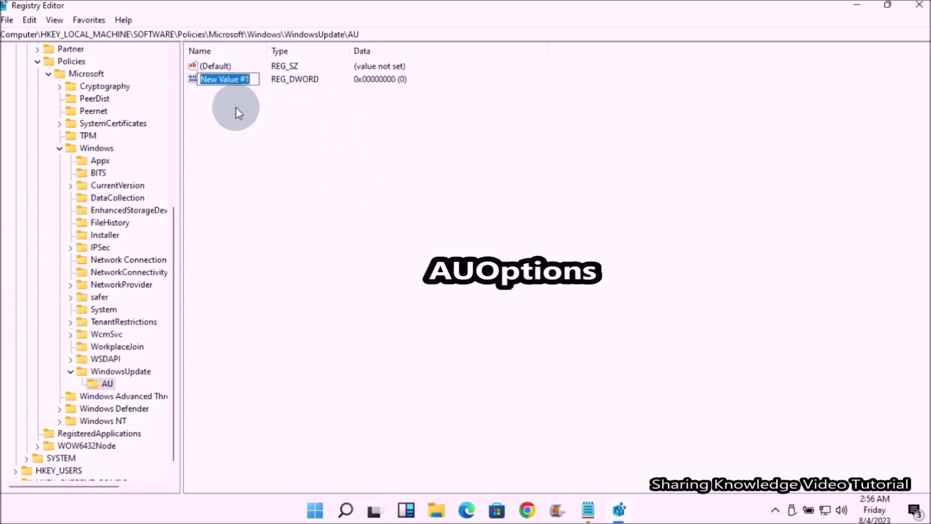
text(AUOptions)
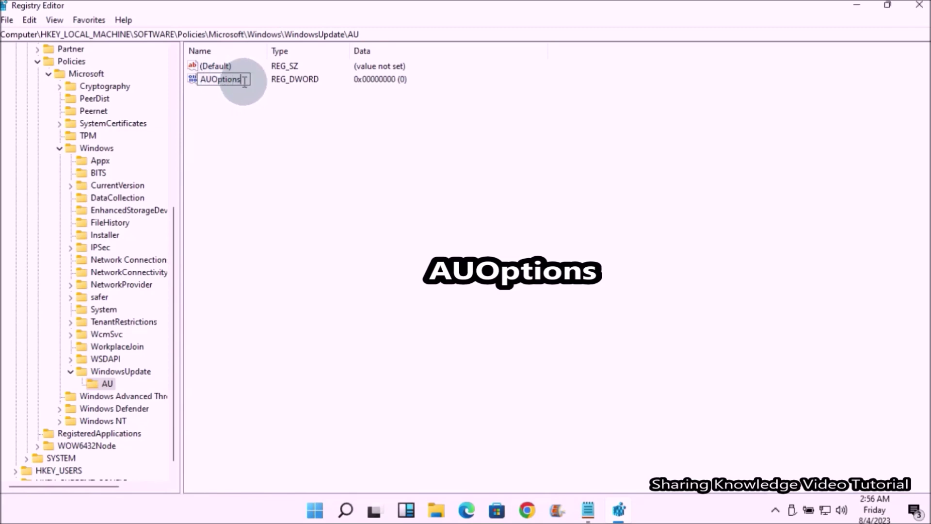
key(Return)
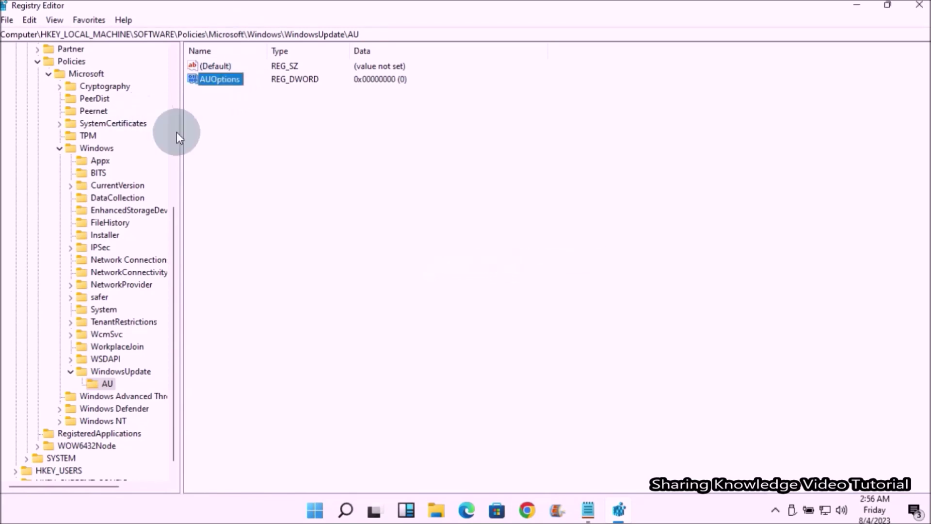
double_click(234, 82)
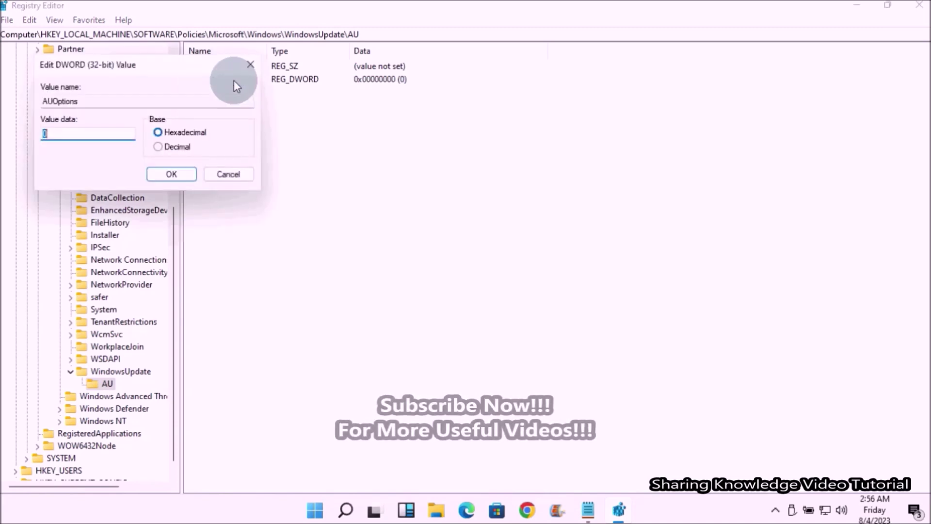
drag(213, 66, 535, 106)
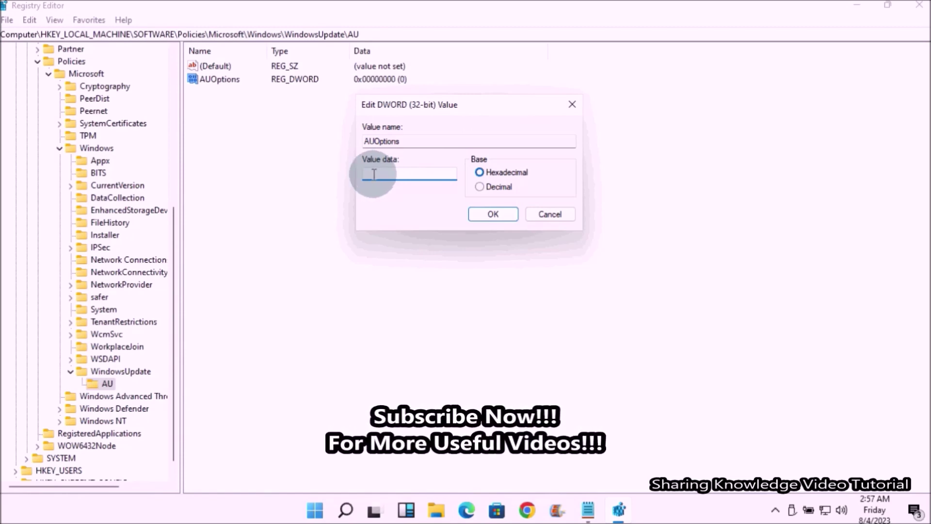
click(490, 213)
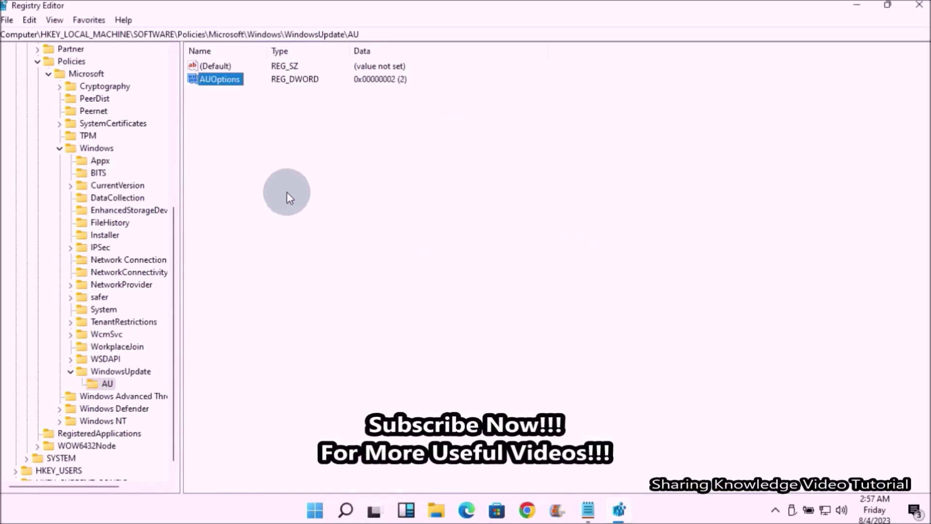
Step: Collapse the registry tree from WindowsUpdate back up to Computer and close Registry Editor
click(70, 371)
click(59, 148)
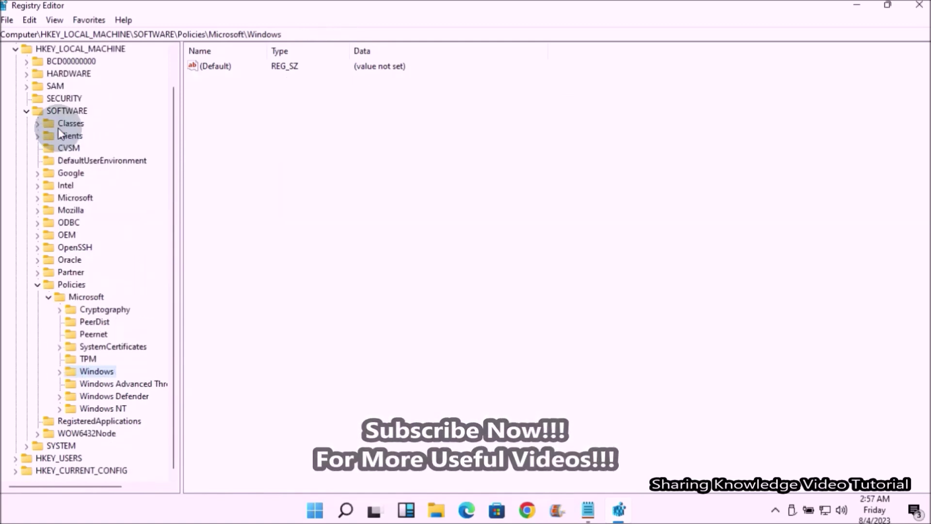
click(37, 284)
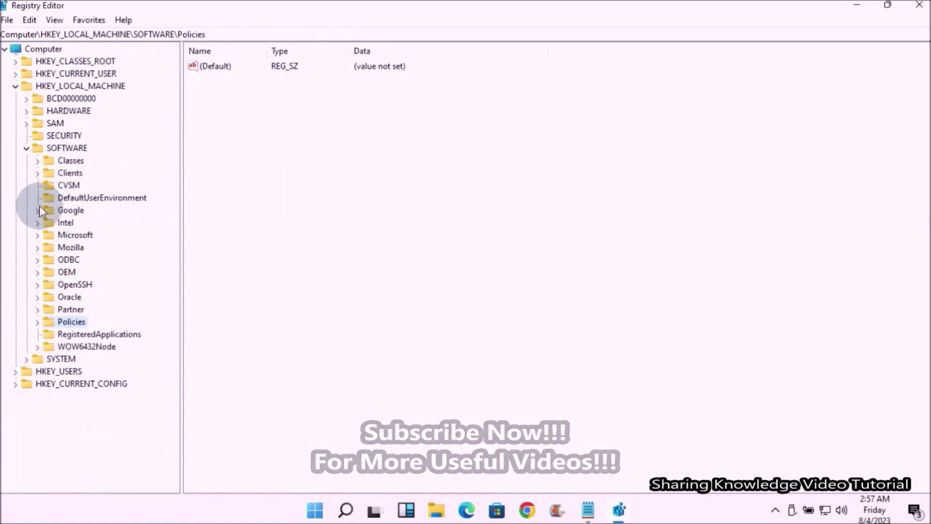
click(26, 148)
click(16, 87)
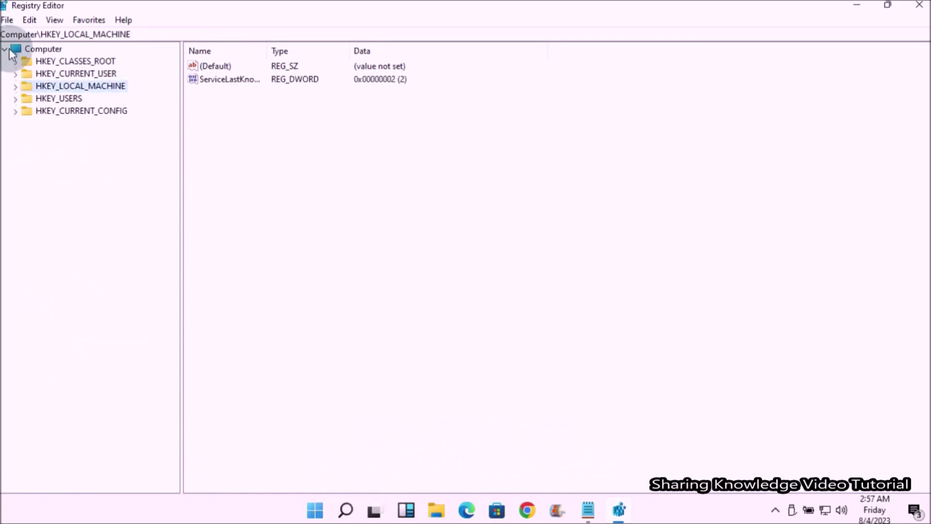
click(5, 49)
click(918, 5)
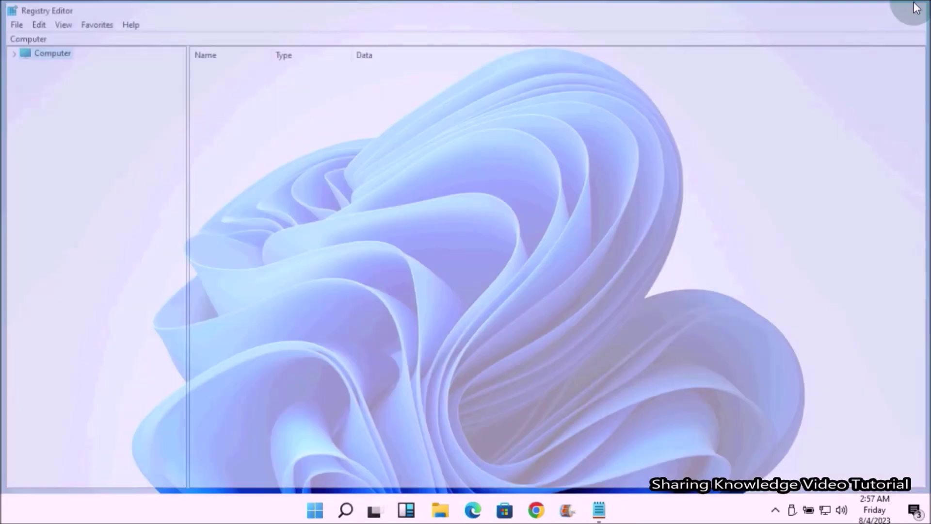